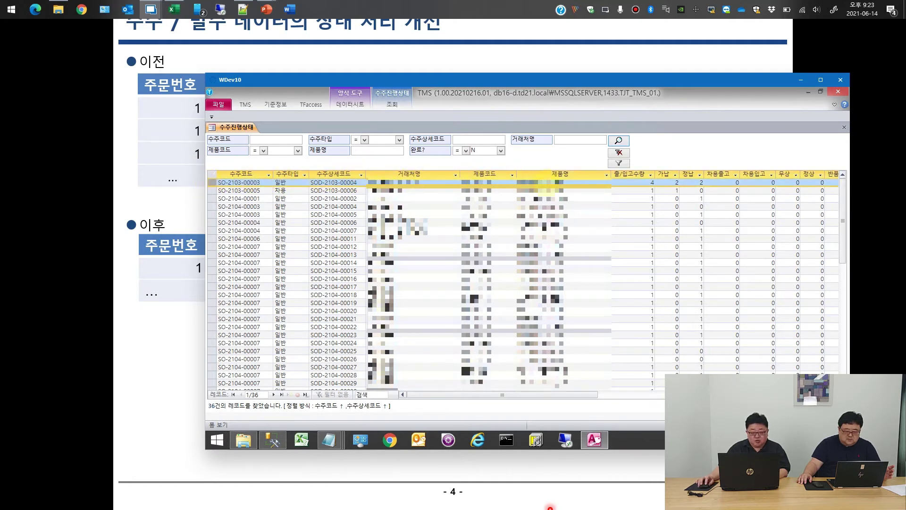
# - Review the first order's status quantities from 출/입고수량 to 잔량 and view the 수주전표 처리 dialog for its 가납 quantity
pyautogui.click(622, 182)
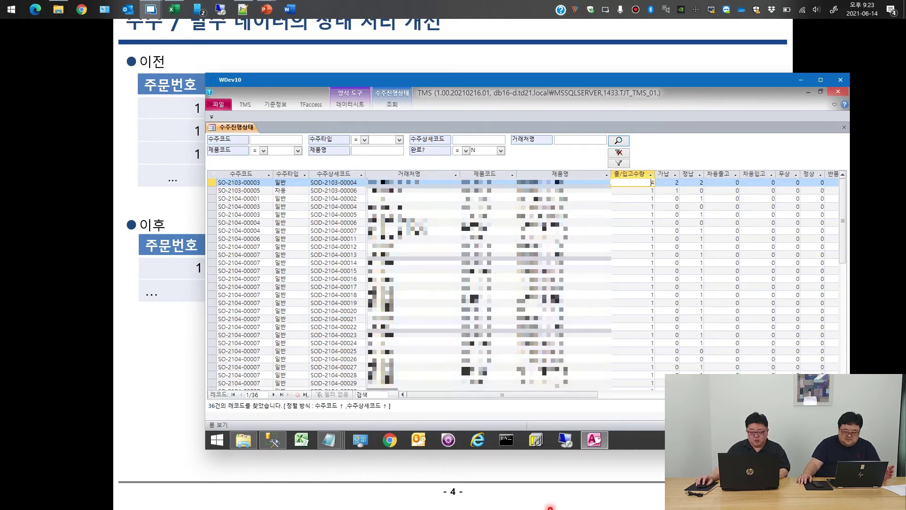
pyautogui.hscroll(5, 524, 278)
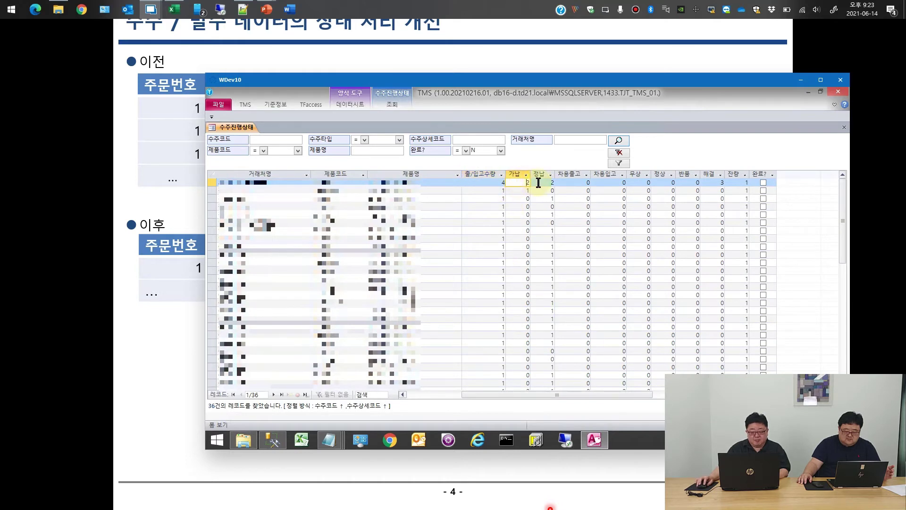
pyautogui.click(586, 182)
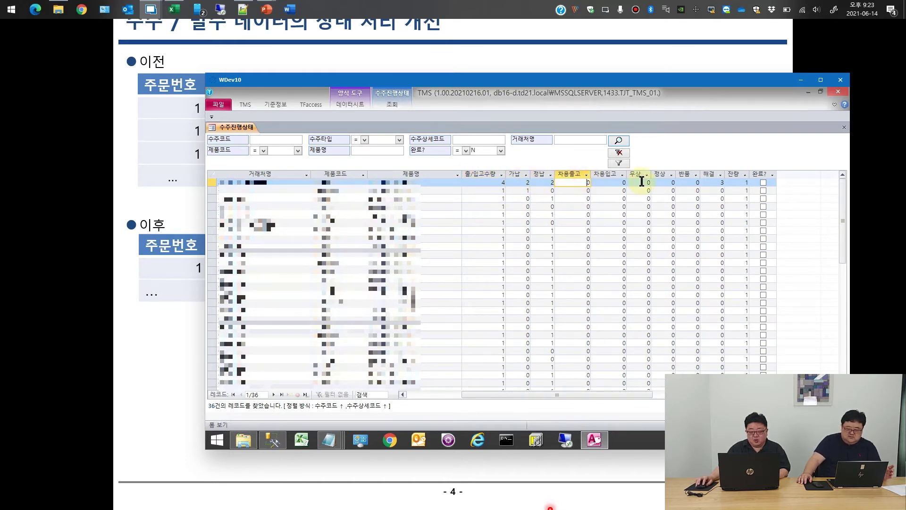
pyautogui.click(642, 183)
pyautogui.click(713, 182)
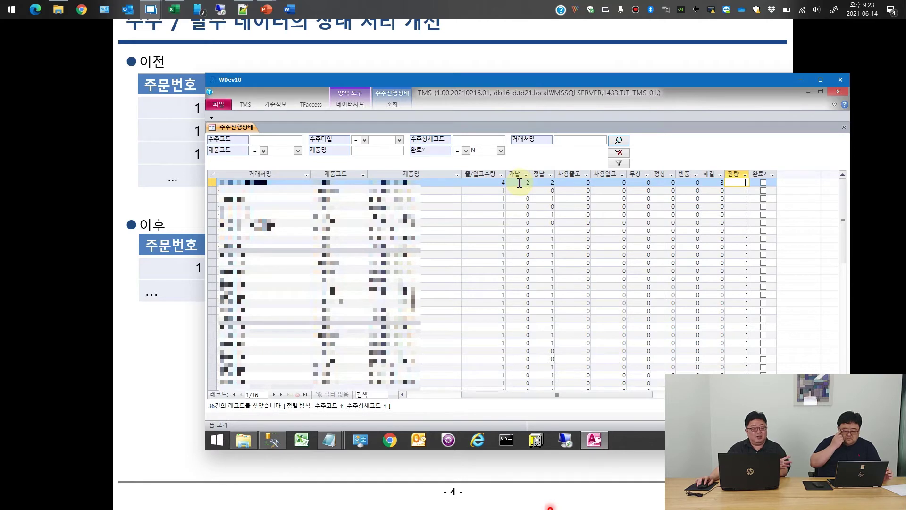
pyautogui.doubleClick(519, 182)
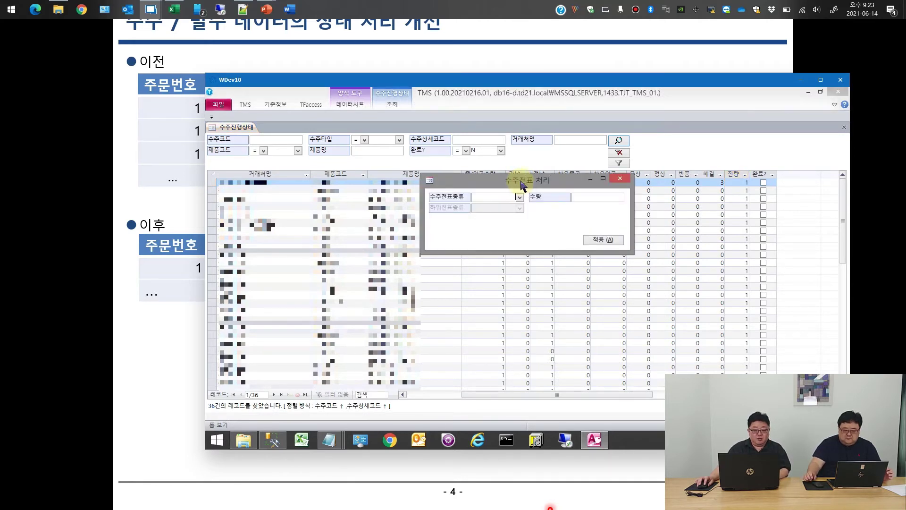
pyautogui.click(620, 178)
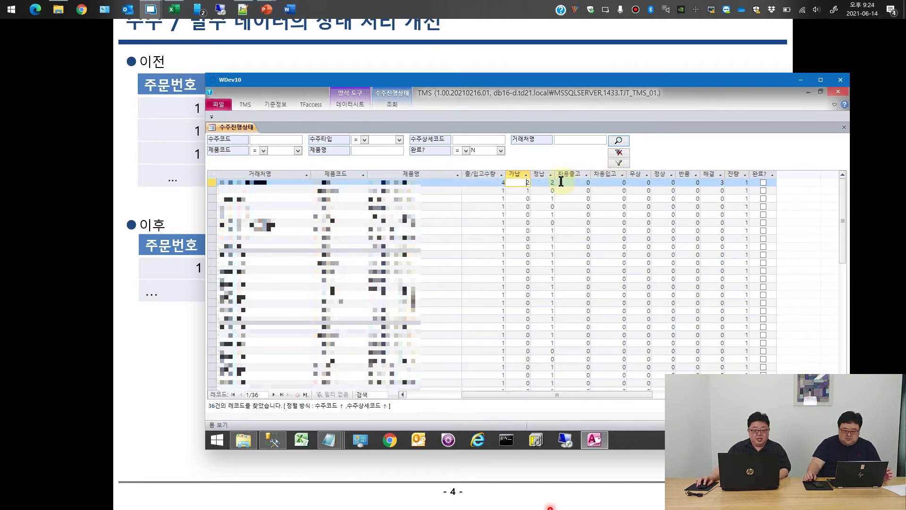
# - Process a 가납-정납 slip with quantity 1 for the first order in the 수주진행상태 list
pyautogui.doubleClick(603, 183)
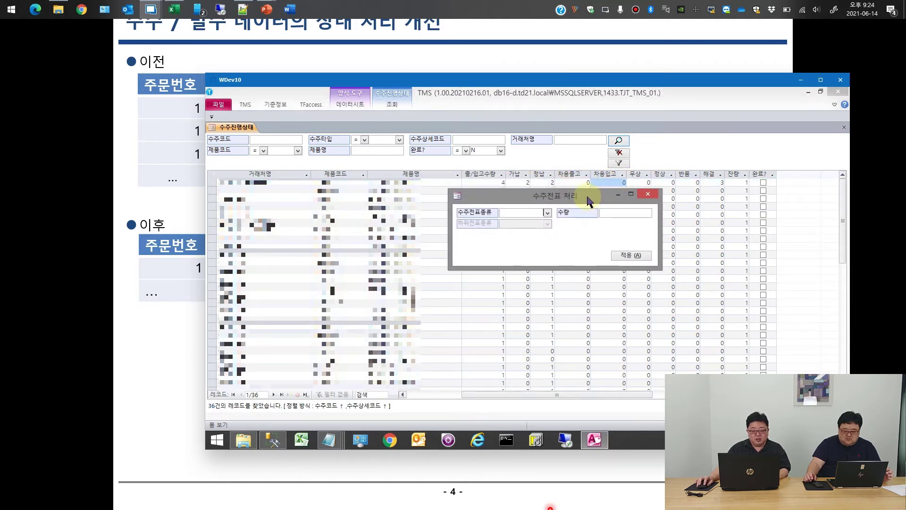
pyautogui.click(547, 212)
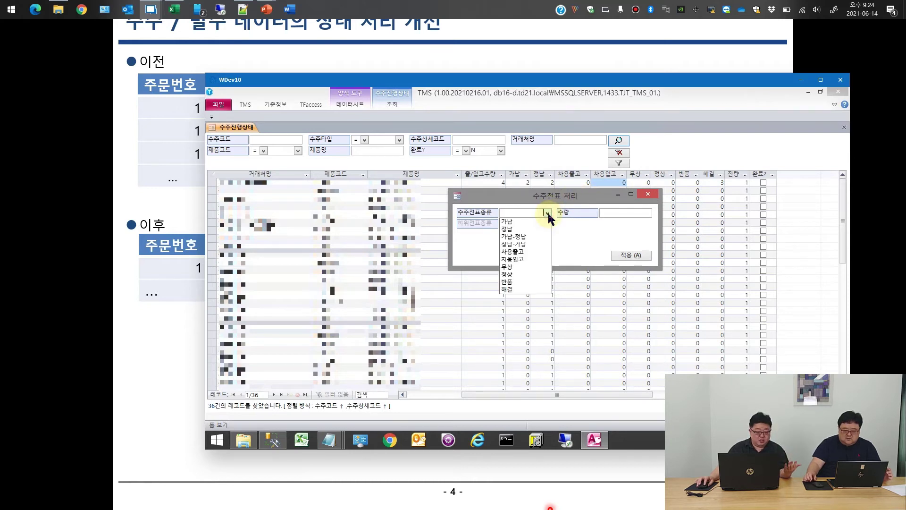
pyautogui.click(523, 238)
pyautogui.click(609, 215)
pyautogui.write('2')
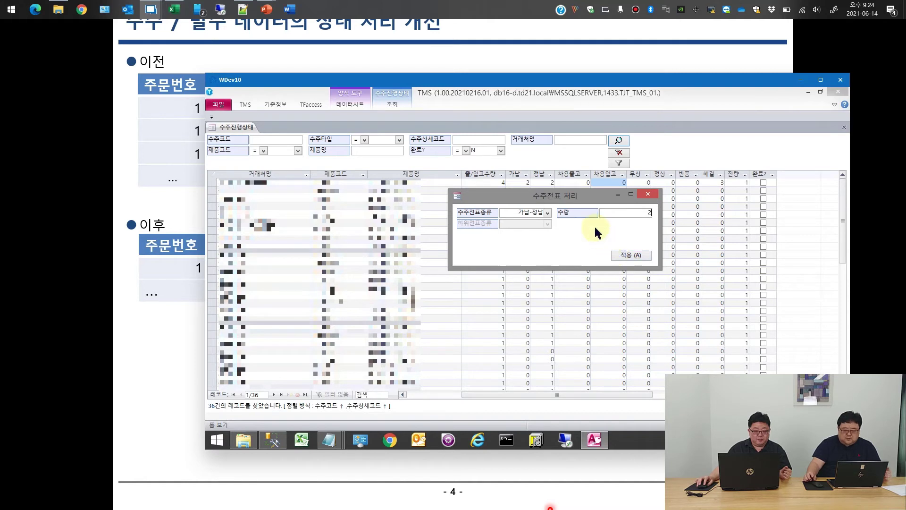
pyautogui.moveTo(640, 212); pyautogui.dragTo(664, 213)
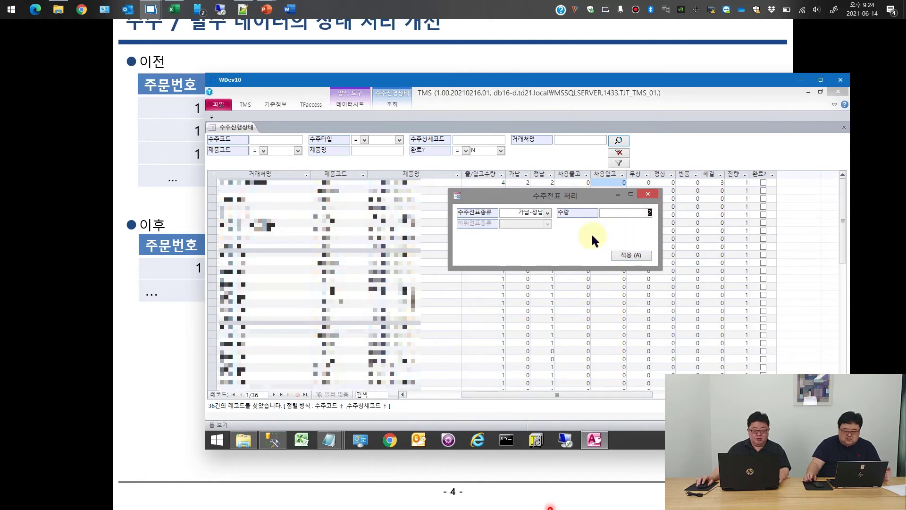
pyautogui.write('1')
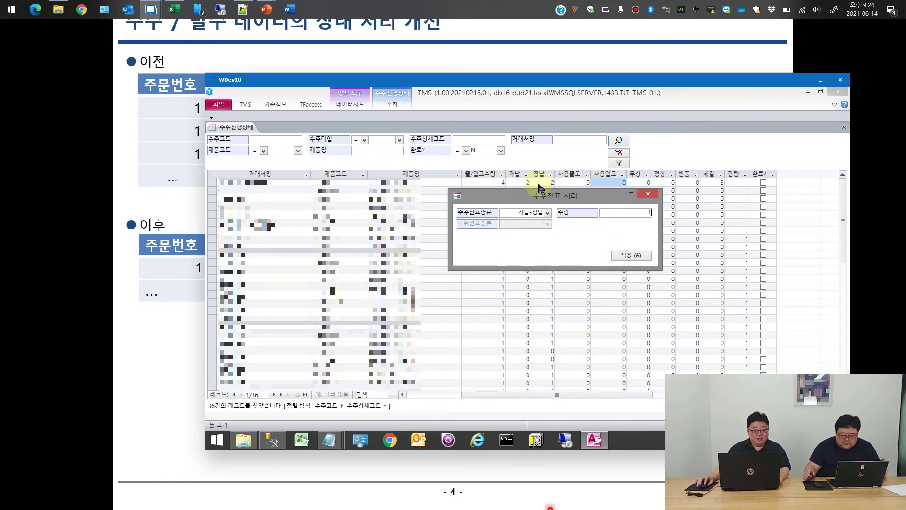
pyautogui.click(628, 257)
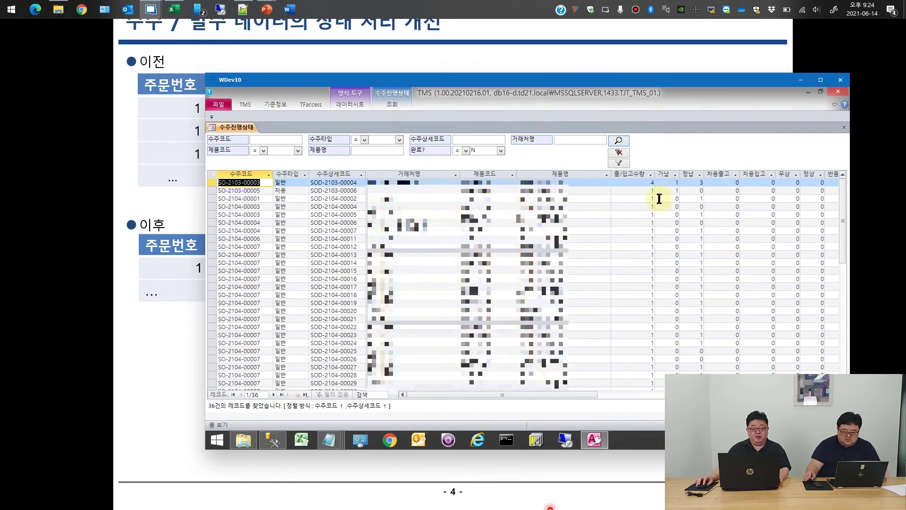
# - Process a 정납-가납 slip with quantity 1 for the first order, starting from its 정납 quantity
pyautogui.click(664, 184)
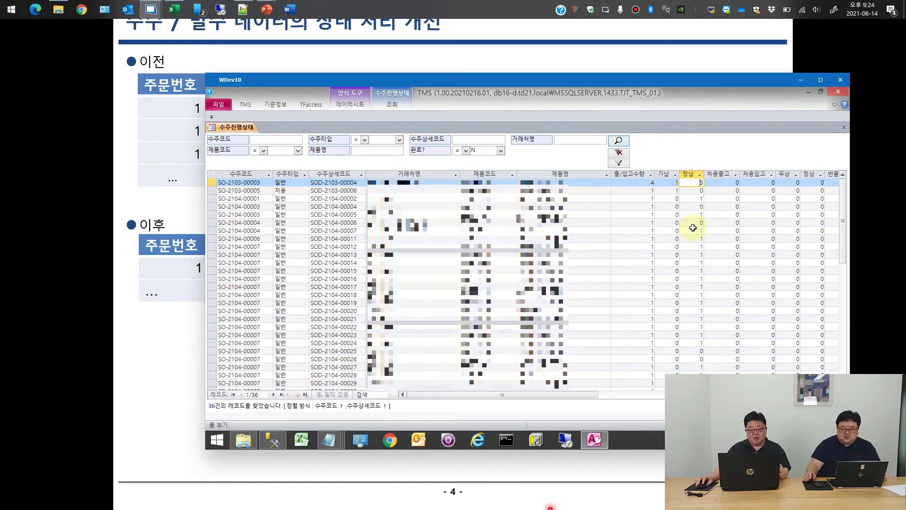
pyautogui.doubleClick(689, 184)
pyautogui.moveTo(567, 183); pyautogui.dragTo(689, 203)
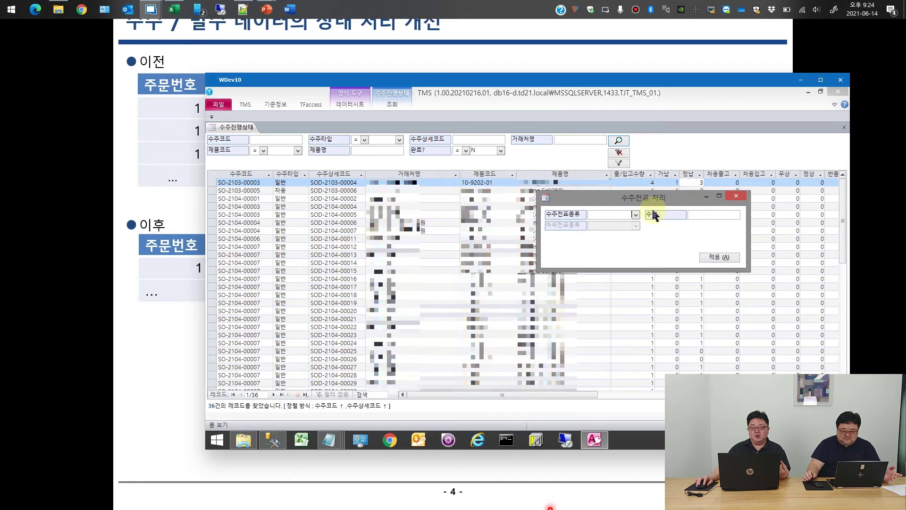
pyautogui.click(636, 216)
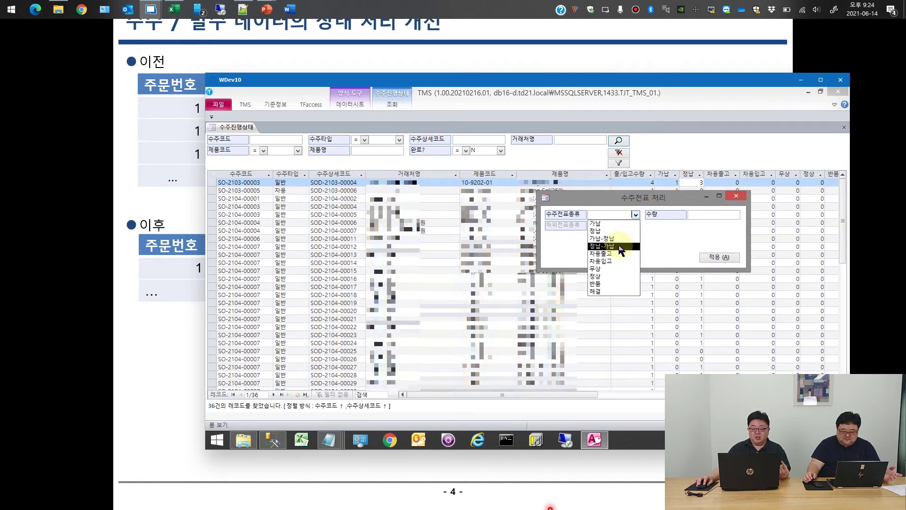
pyautogui.click(619, 248)
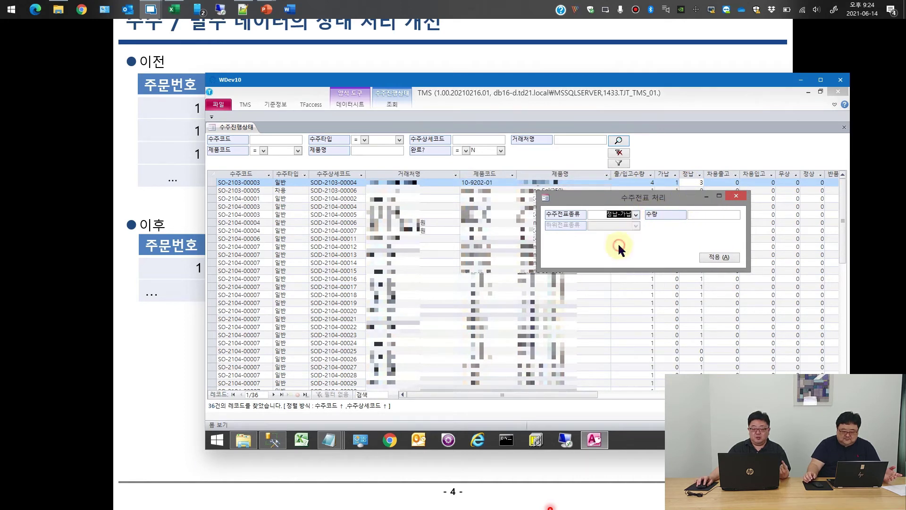
pyautogui.click(692, 214)
pyautogui.write('1')
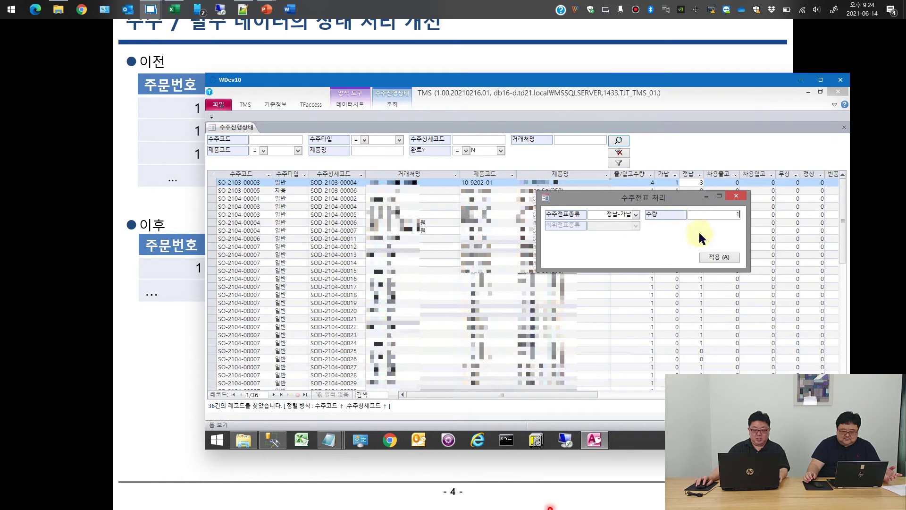
pyautogui.click(718, 258)
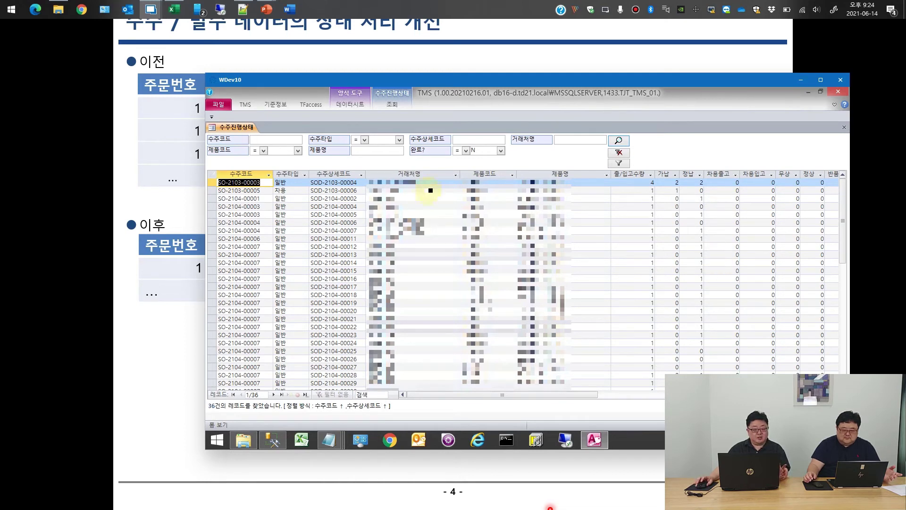
# - Open 수주완결처리 조회 and search for slips processed from 2021-06-01 to 2021-06-30
pyautogui.click(213, 183)
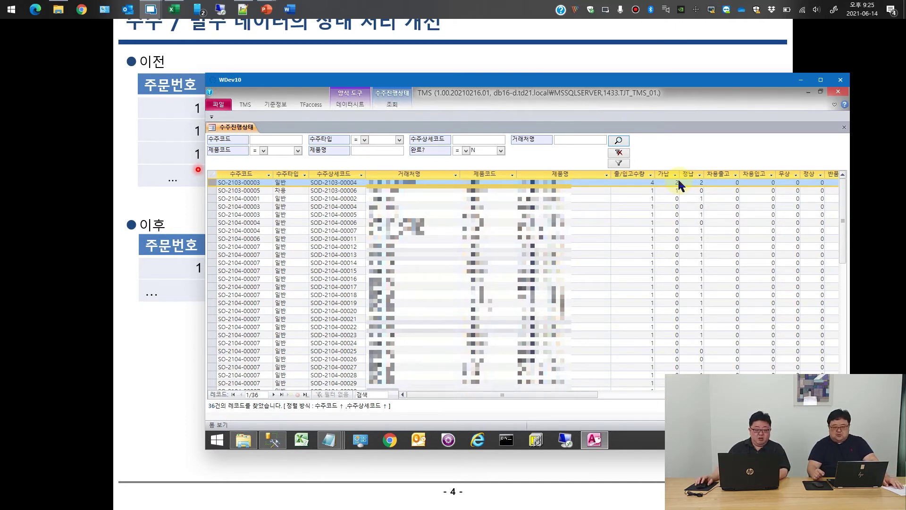
pyautogui.click(247, 104)
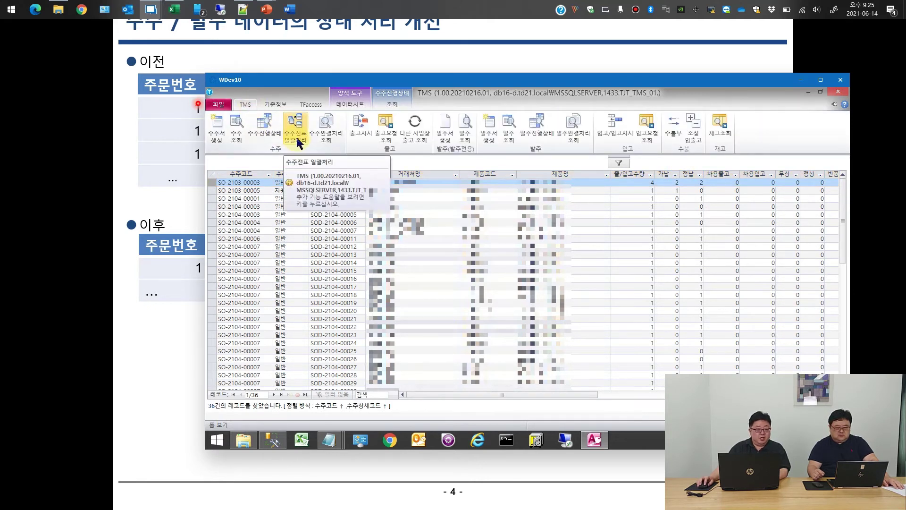
pyautogui.click(337, 140)
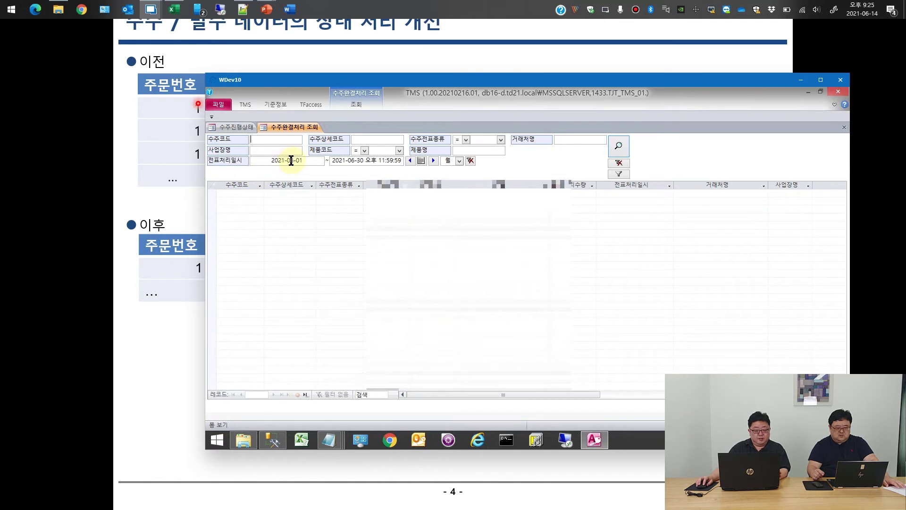
pyautogui.click(620, 148)
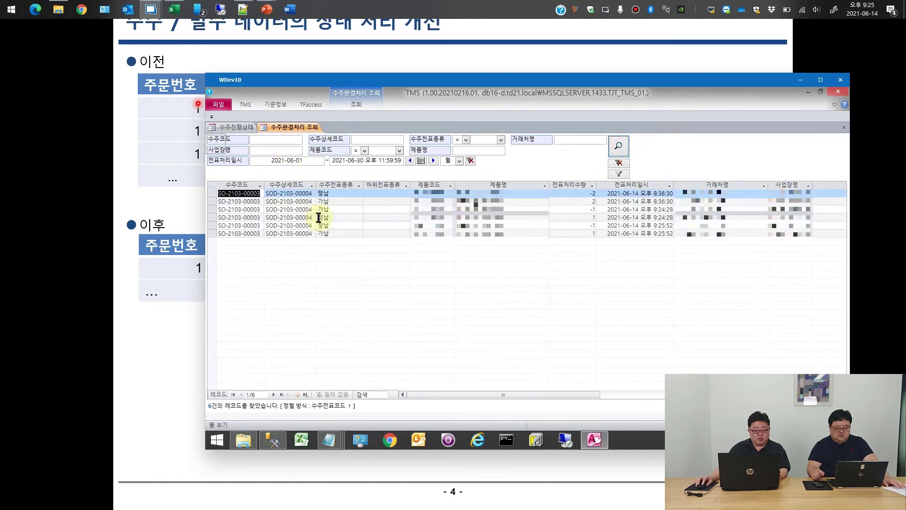
# - Examine the order codes and 수주전표종류 of the found slips, and select the four most recent records
pyautogui.click(293, 203)
pyautogui.click(296, 195)
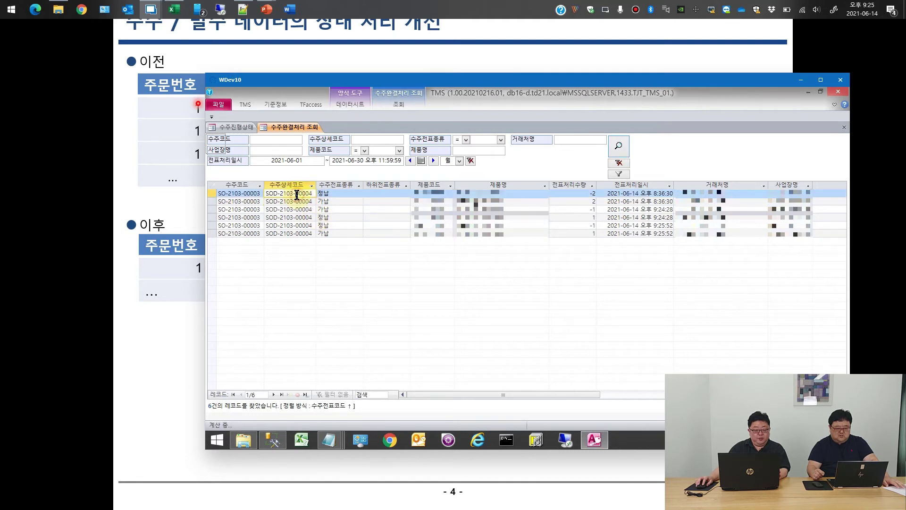
pyautogui.click(245, 194)
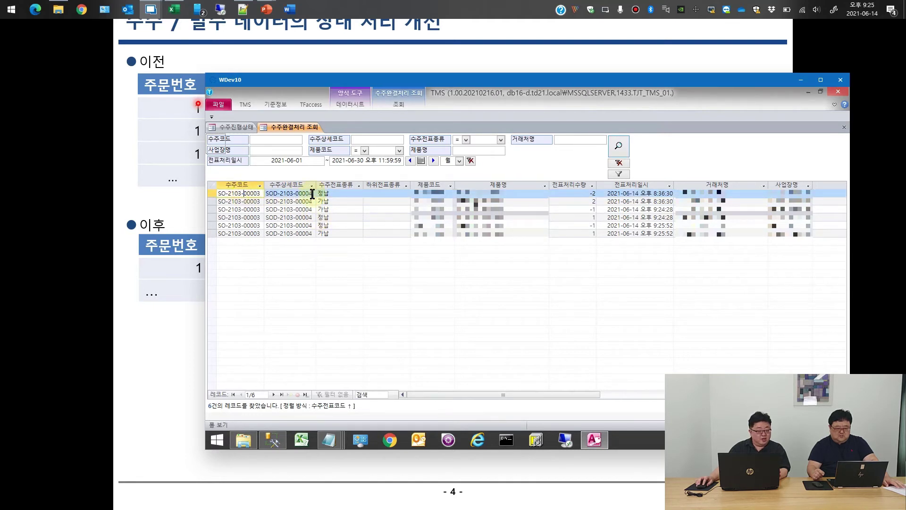
pyautogui.click(343, 191)
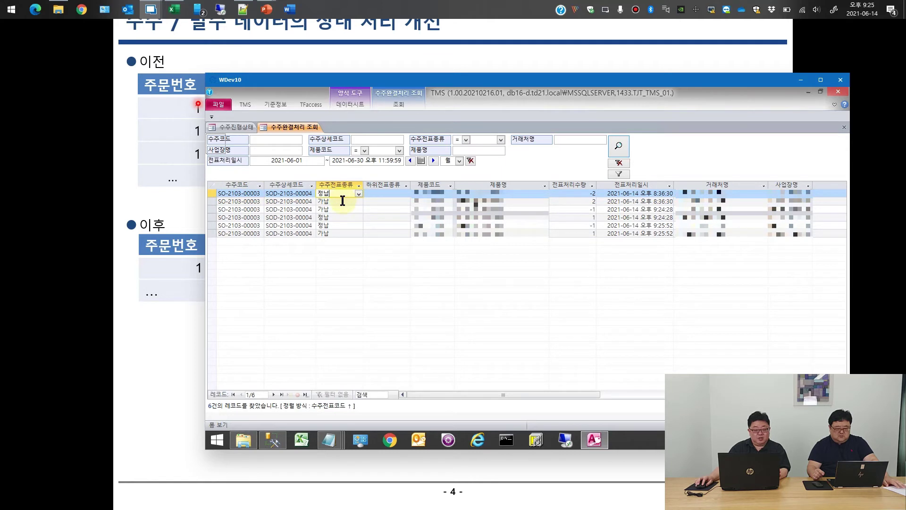
pyautogui.click(340, 202)
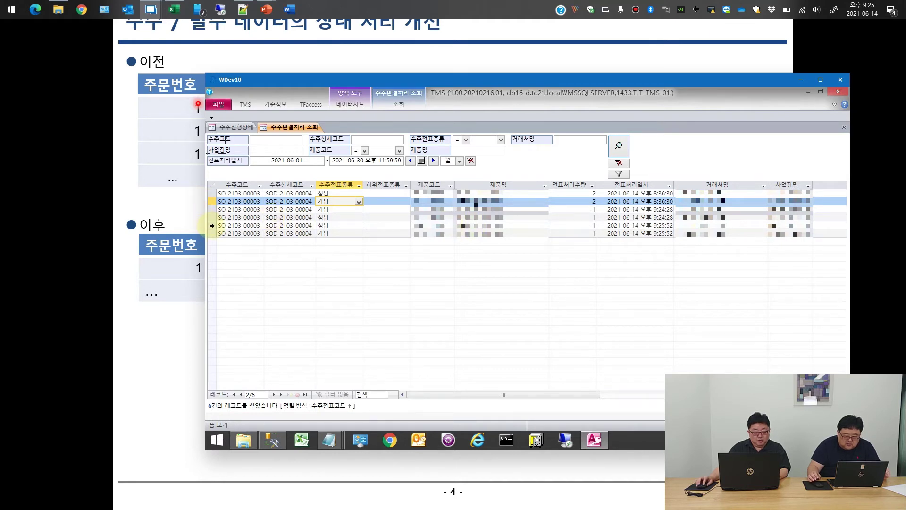
pyautogui.moveTo(212, 225); pyautogui.dragTo(212, 233)
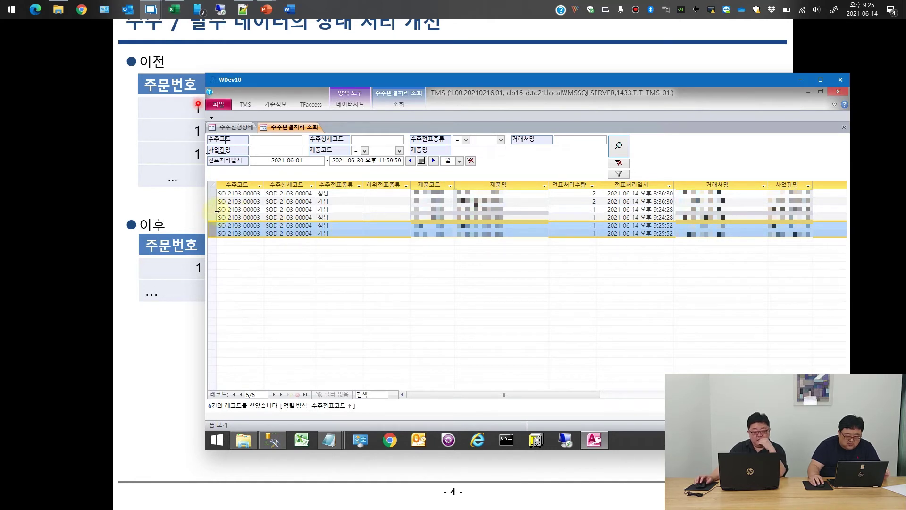
pyautogui.moveTo(212, 209); pyautogui.dragTo(212, 234)
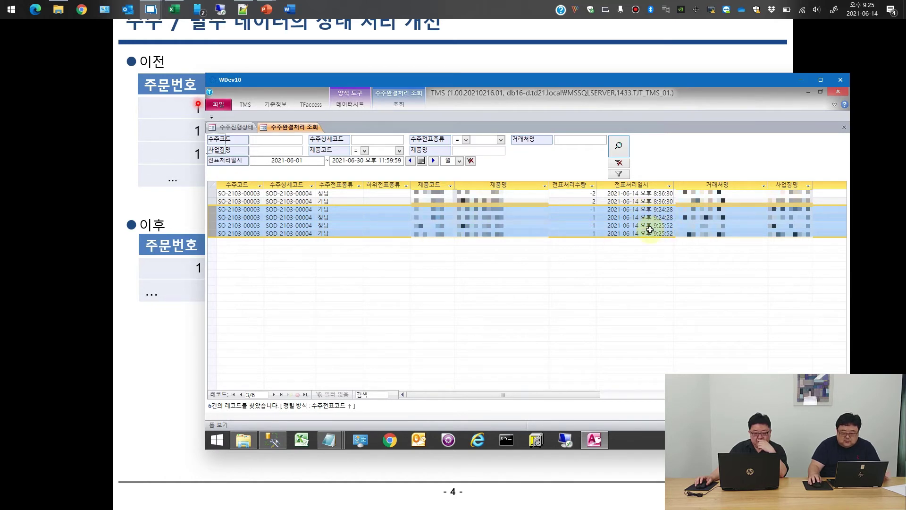
# - Check who created and modified each slip and when, in the 작성자, 작성일시, 수정자 and 수정일시 columns
pyautogui.moveTo(451, 394); pyautogui.dragTo(558, 401)
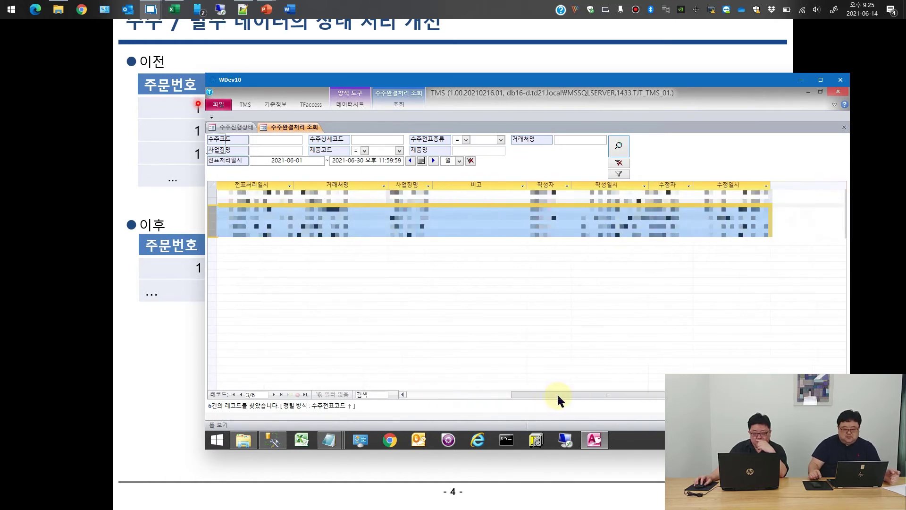
pyautogui.click(467, 209)
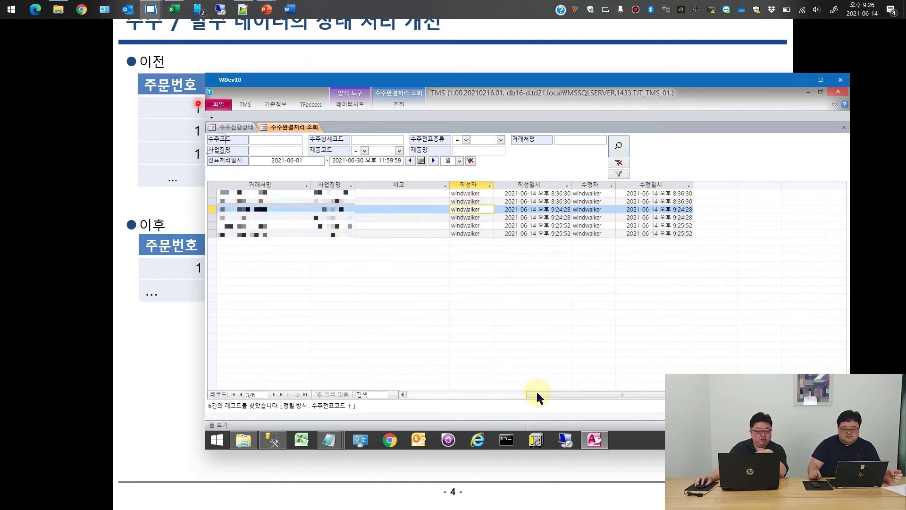
pyautogui.moveTo(536, 395); pyautogui.dragTo(406, 394)
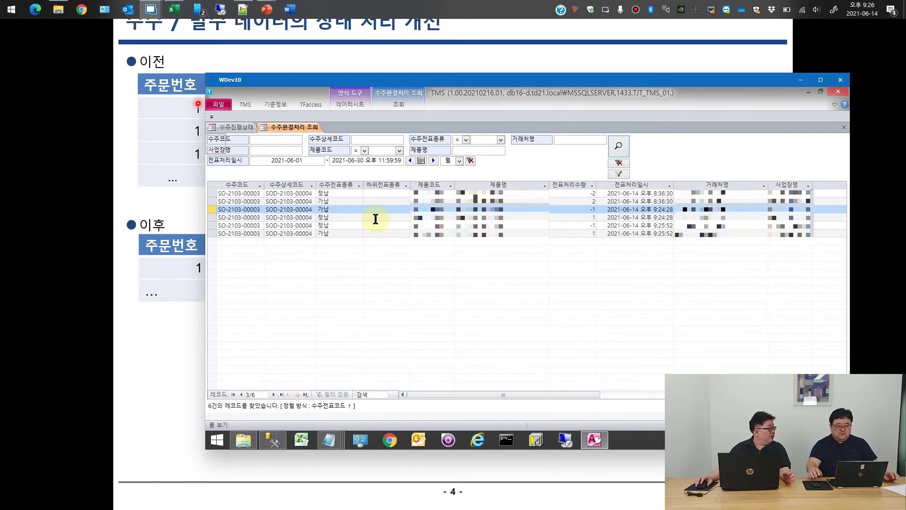
pyautogui.moveTo(524, 395); pyautogui.dragTo(660, 380)
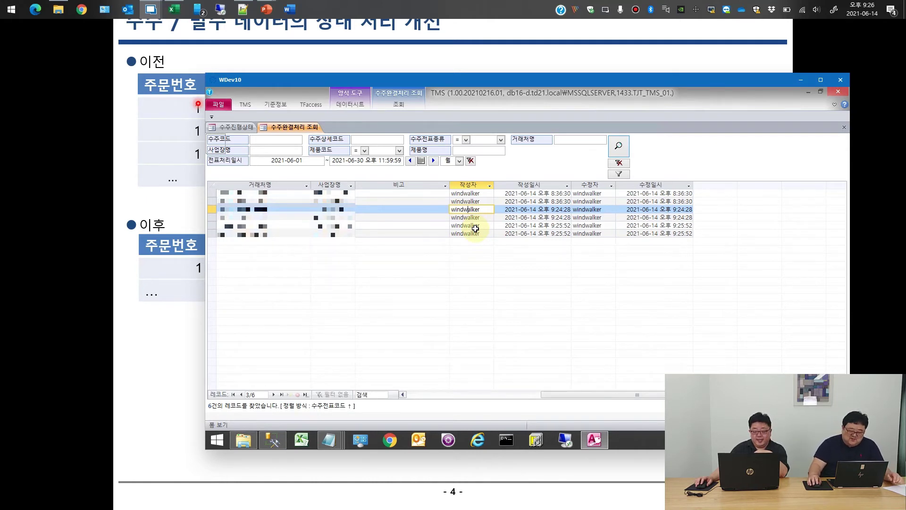
pyautogui.click(423, 394)
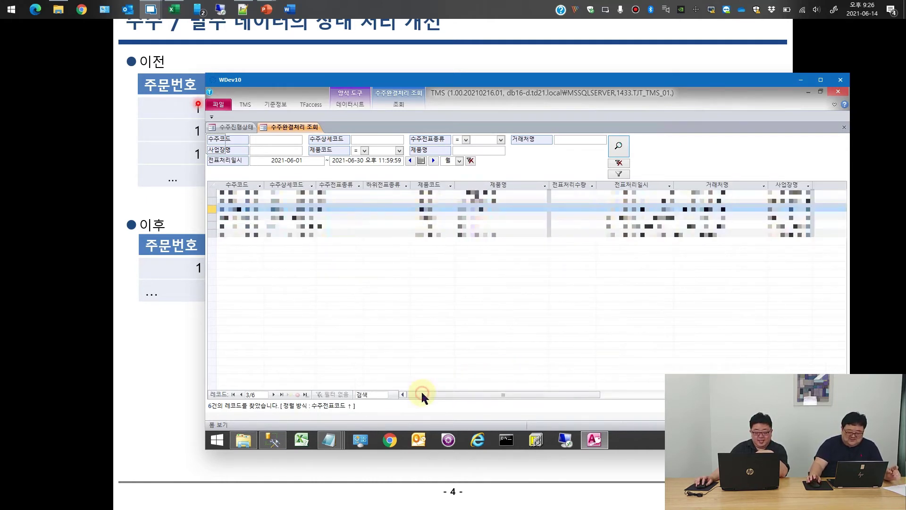
# - Return to the 수주진행상태 list and switch to the PowerPoint slide on improved order status processing
pyautogui.click(231, 127)
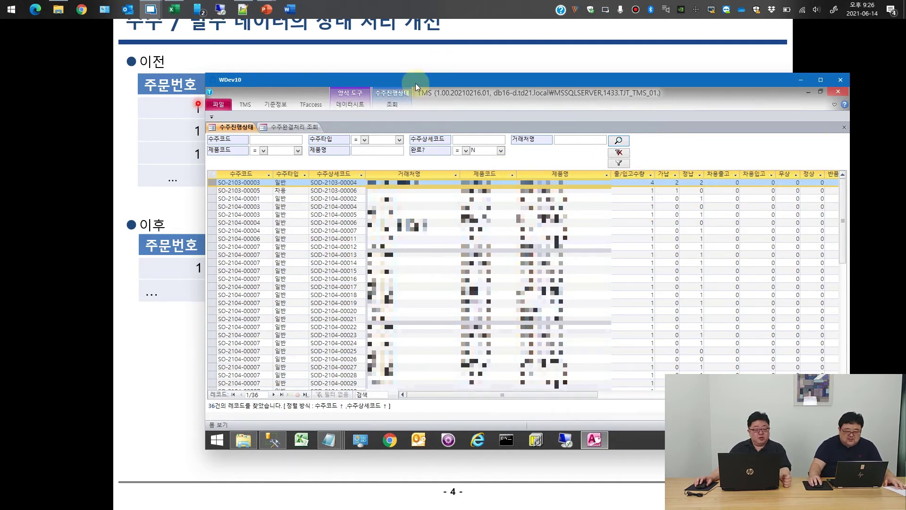
pyautogui.moveTo(415, 83); pyautogui.dragTo(397, 237)
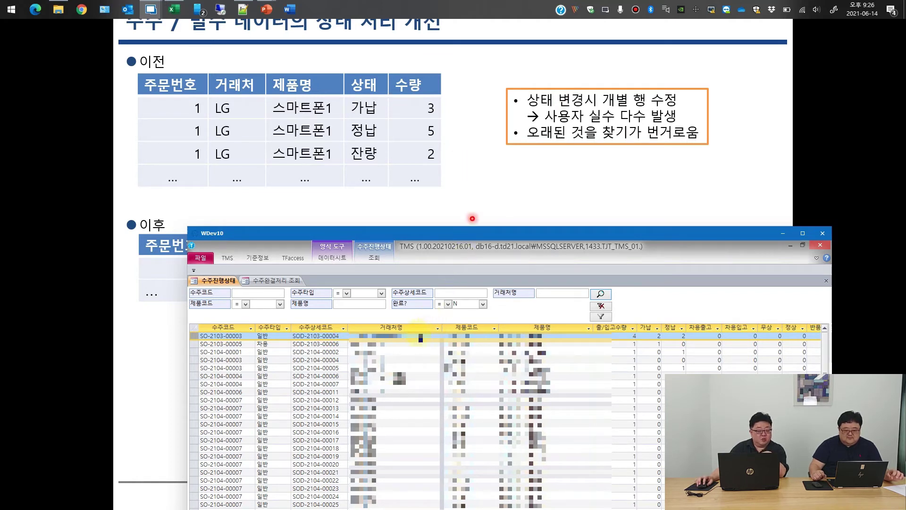
pyautogui.click(476, 193)
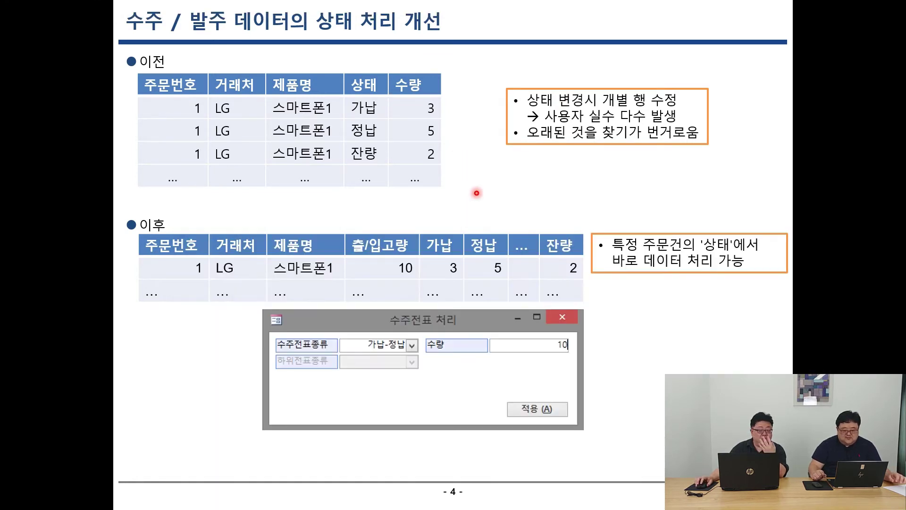